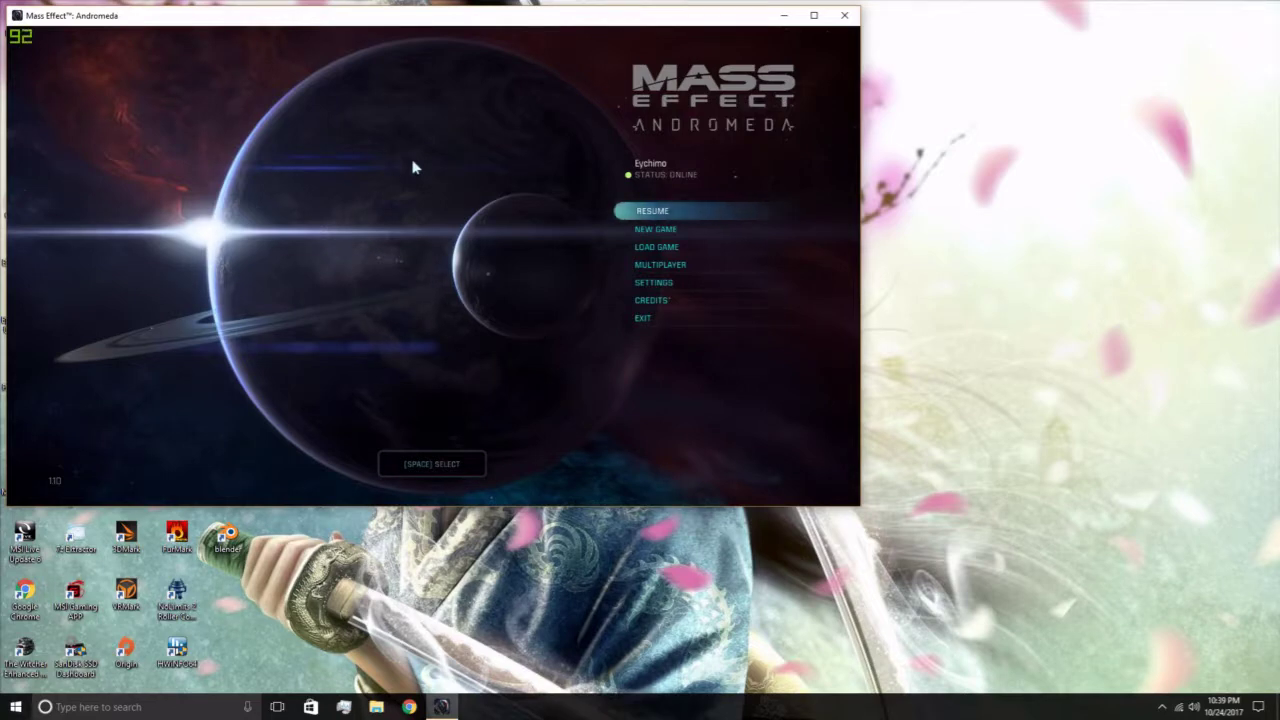
# Review the game's video output settings, including display mode, resolution and VSync
pyautogui.click(658, 283)
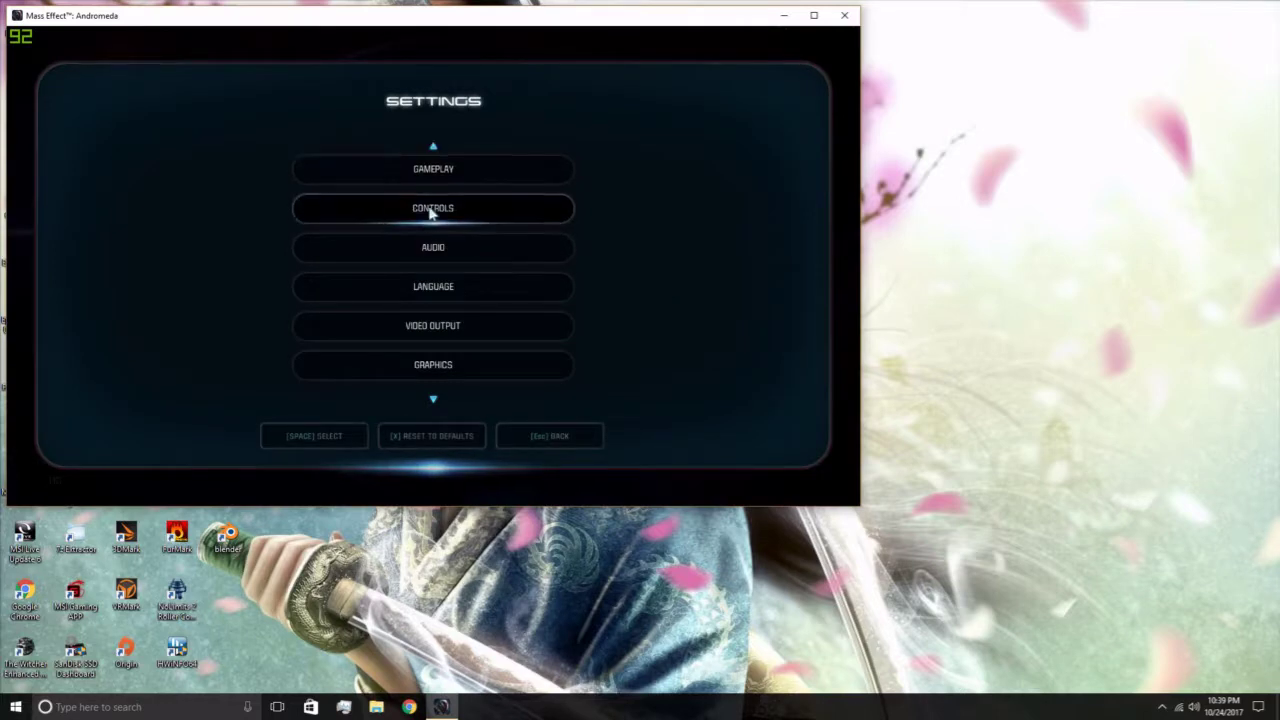
pyautogui.click(429, 326)
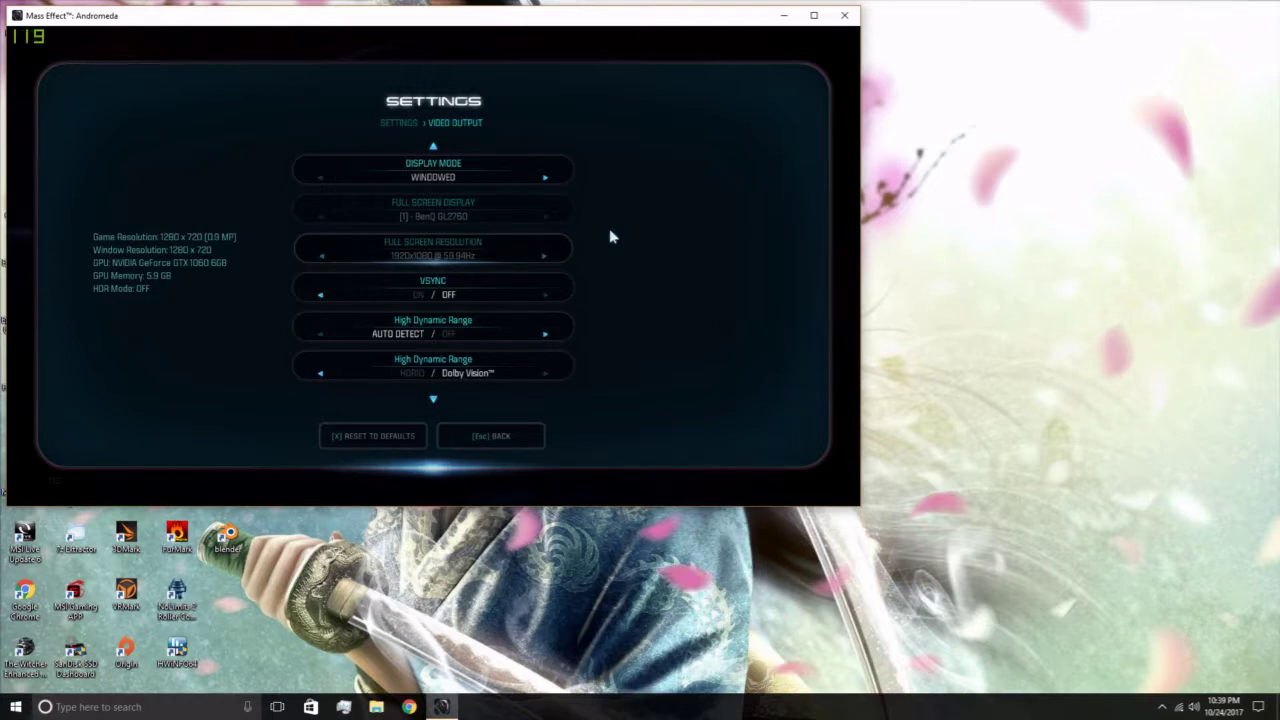
pyautogui.click(480, 441)
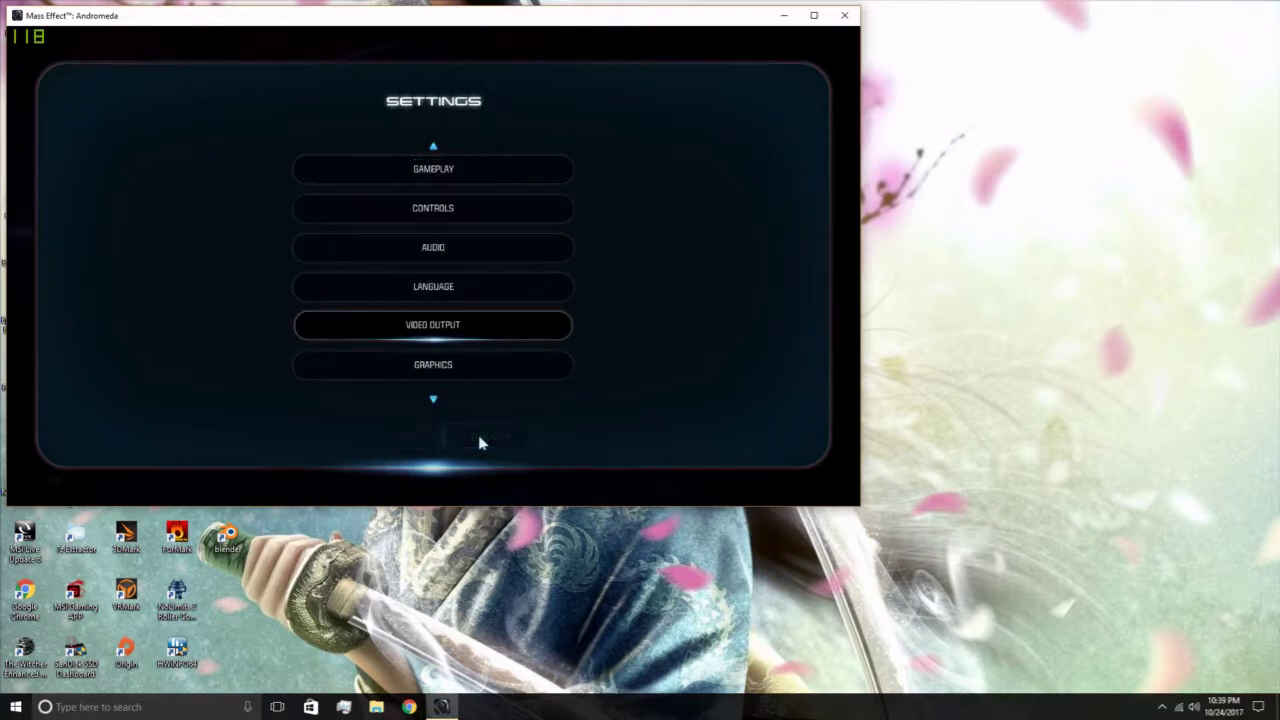
# Review the game's graphics settings from film grain and overall quality through to the framebuffer format
pyautogui.click(414, 366)
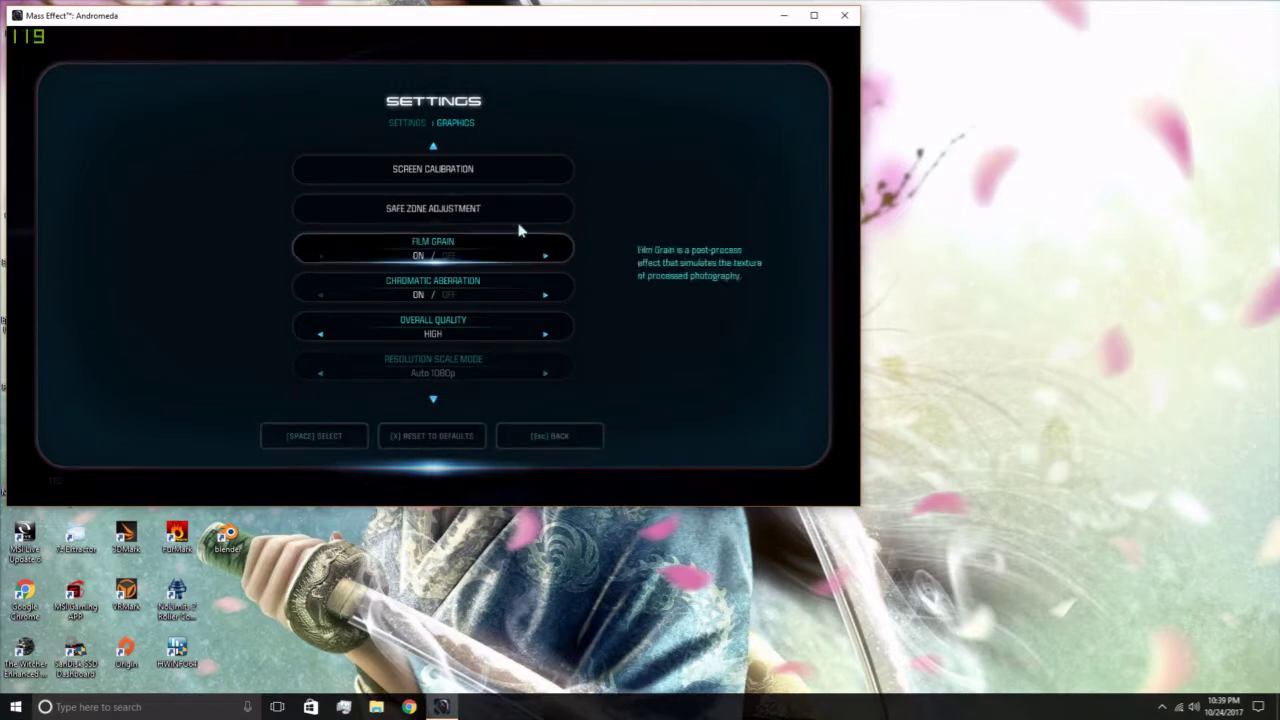
pyautogui.press('Down')
pyautogui.scroll(-4, 518, 231)
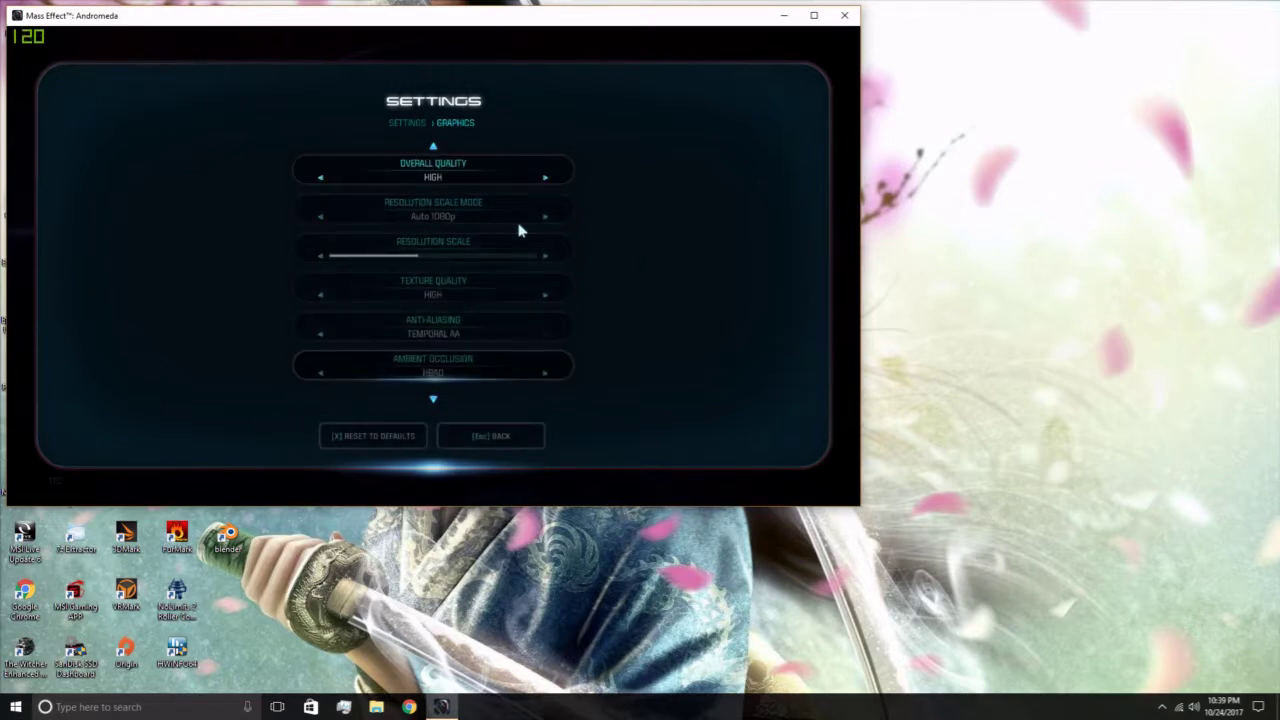
pyautogui.scroll(-6, 518, 231)
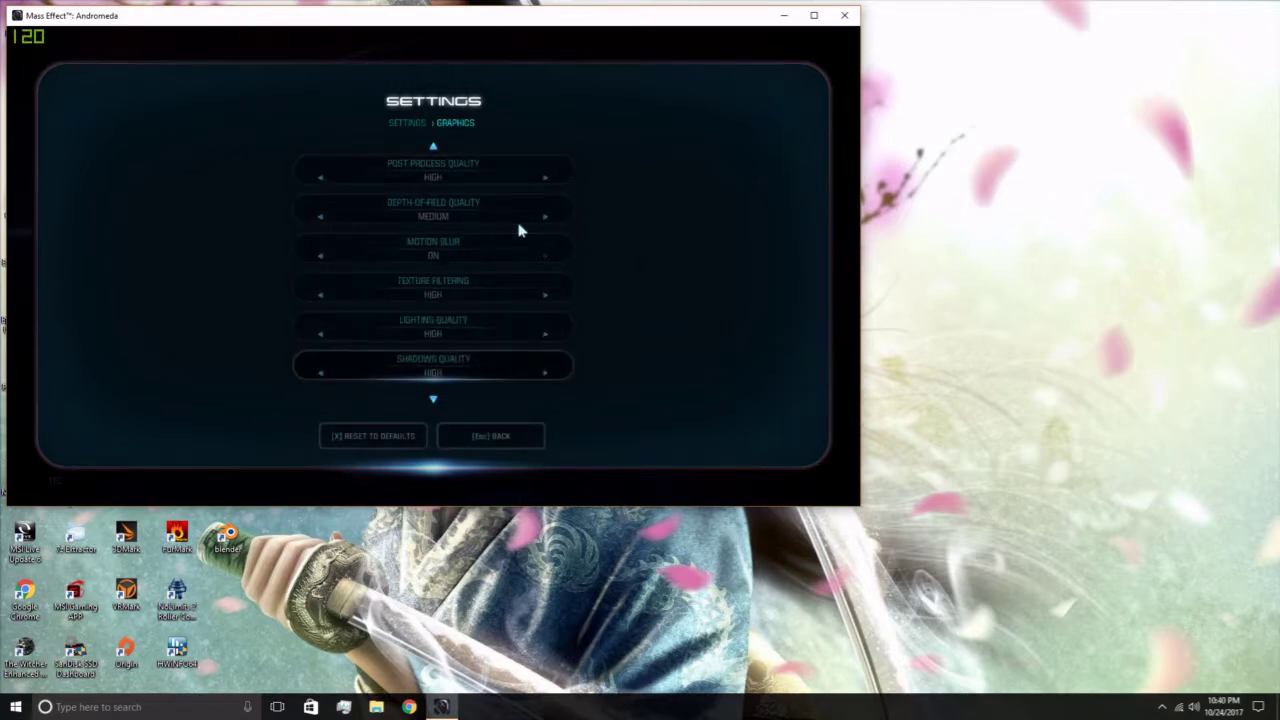
pyautogui.scroll(-6, 518, 231)
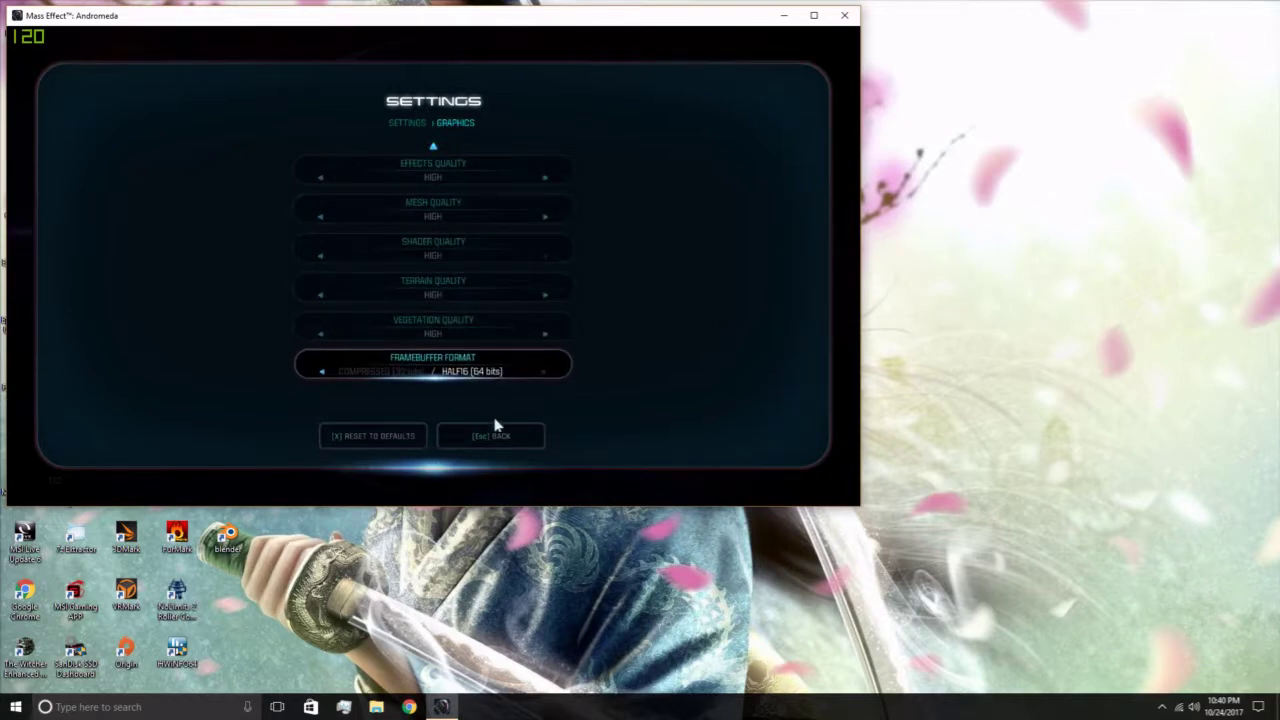
pyautogui.click(497, 450)
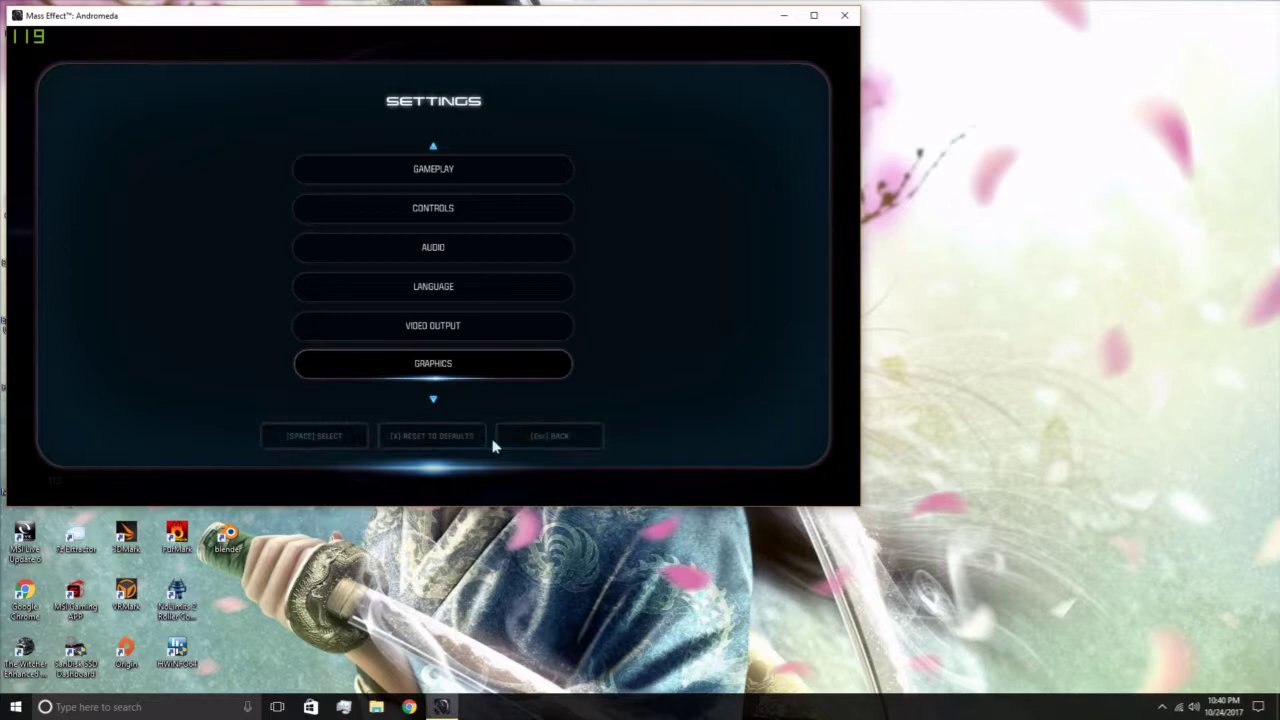
# Leave the game settings and exit the game to the desktop
pyautogui.click(558, 449)
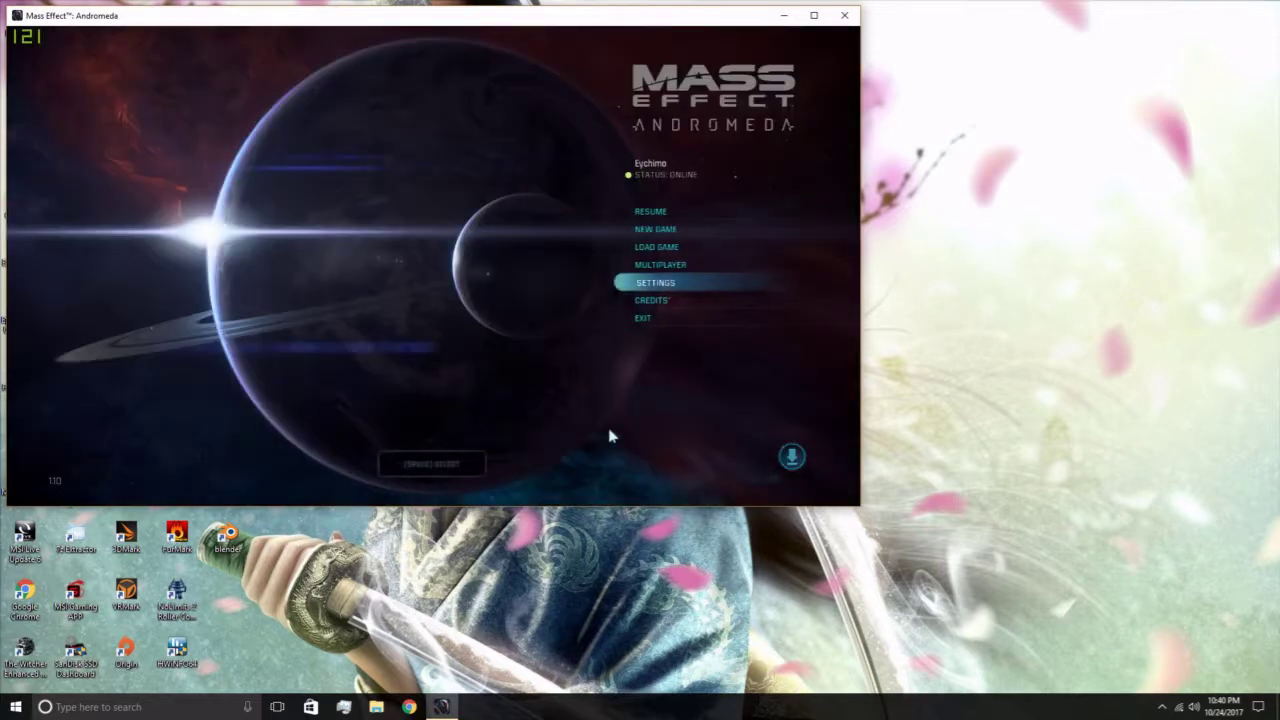
pyautogui.click(693, 321)
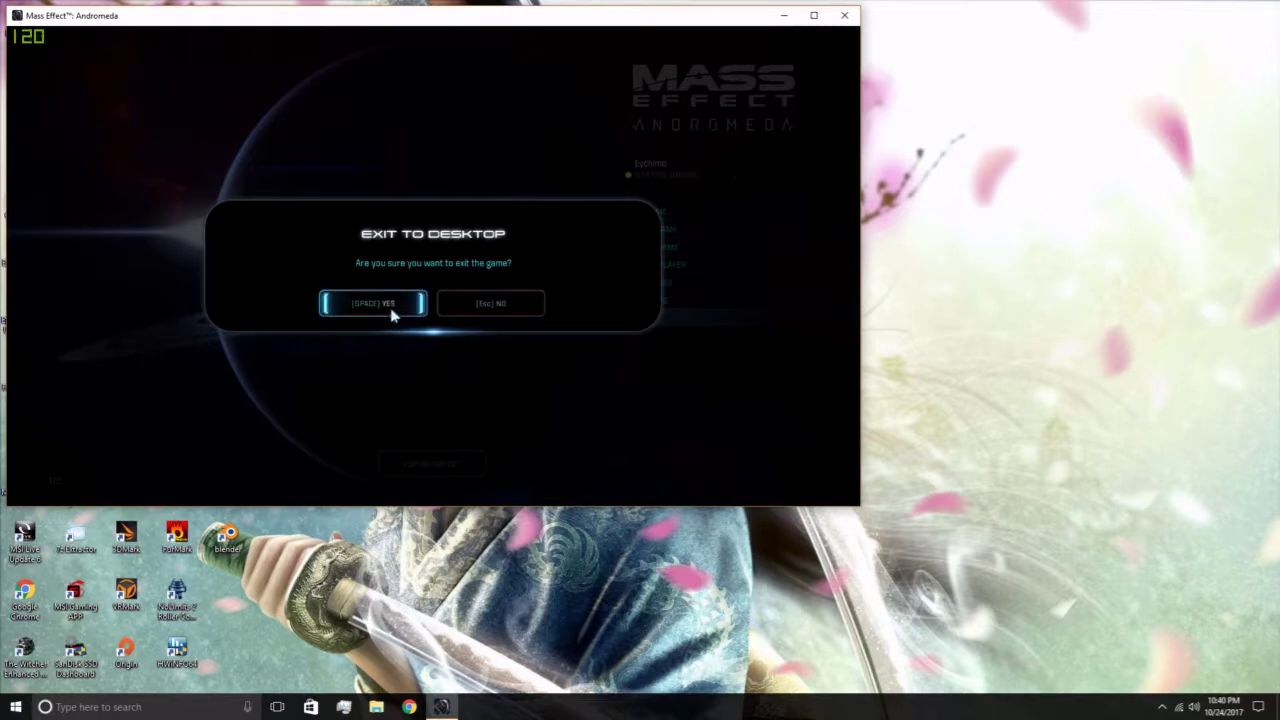
pyautogui.click(392, 310)
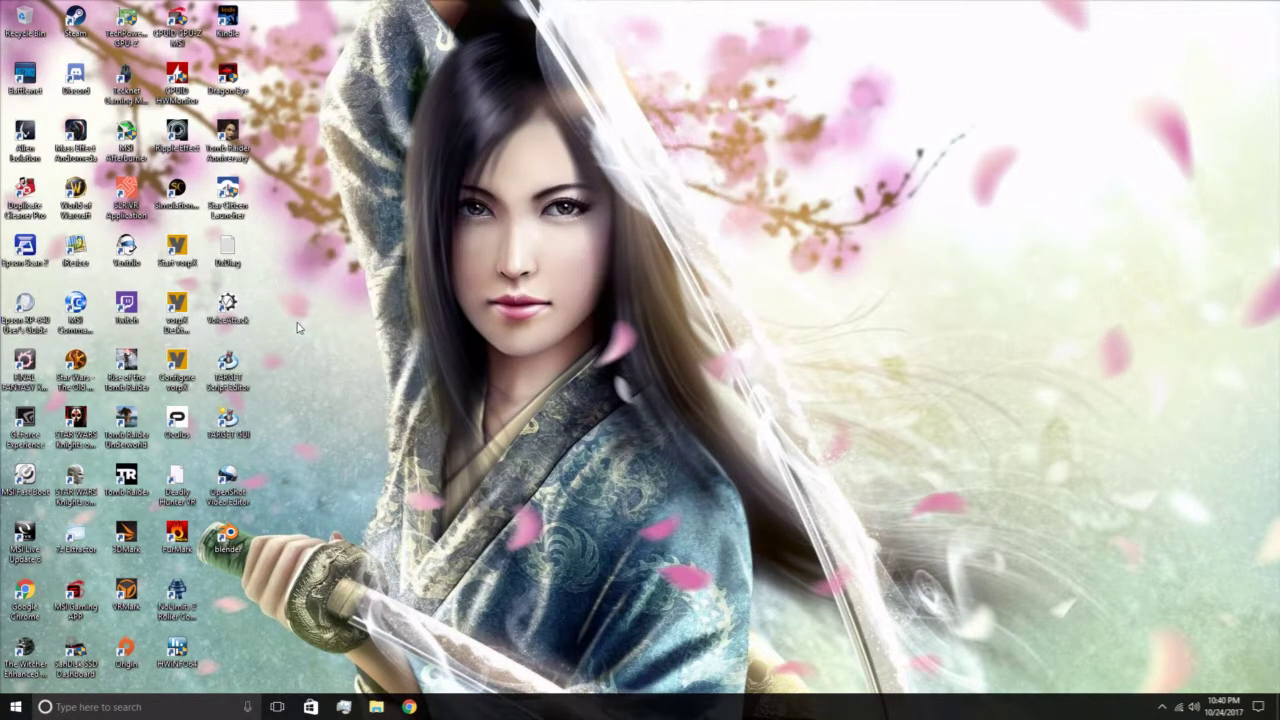
# Start the Oculus app with its window minimized and launch vorpX, allowing it to make changes to the device
pyautogui.doubleClick(184, 424)
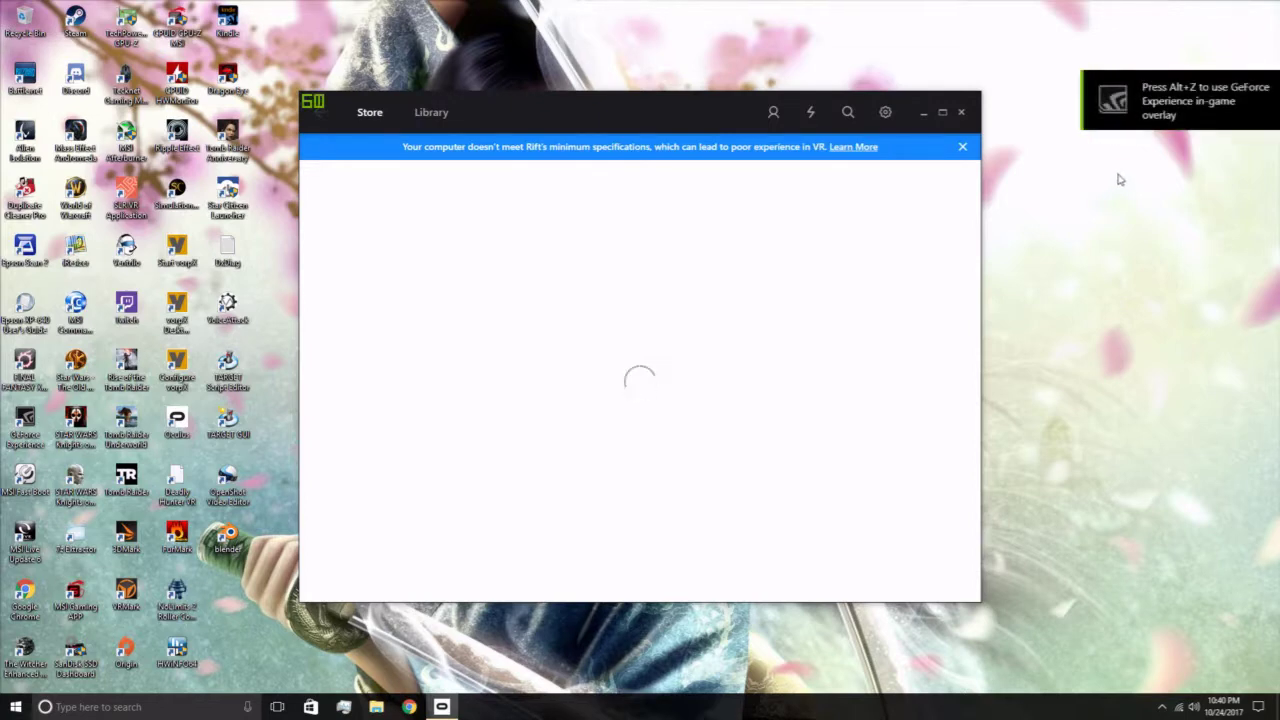
pyautogui.click(924, 114)
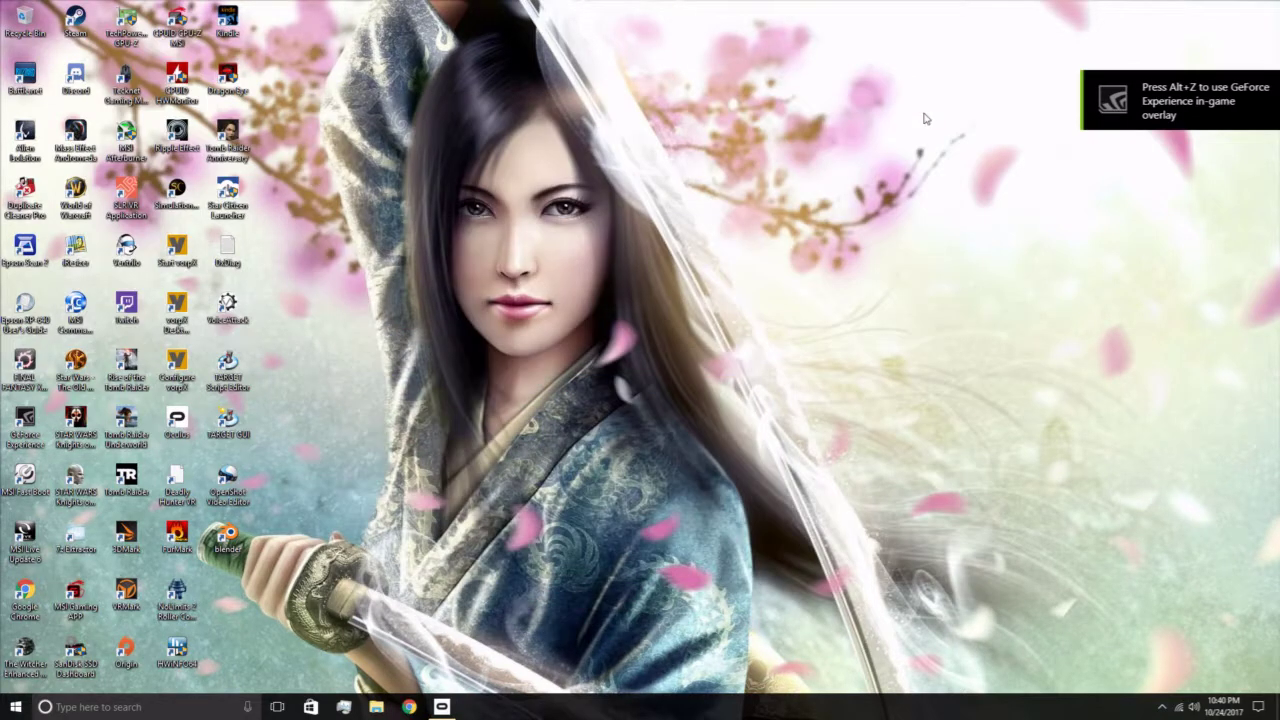
pyautogui.doubleClick(177, 250)
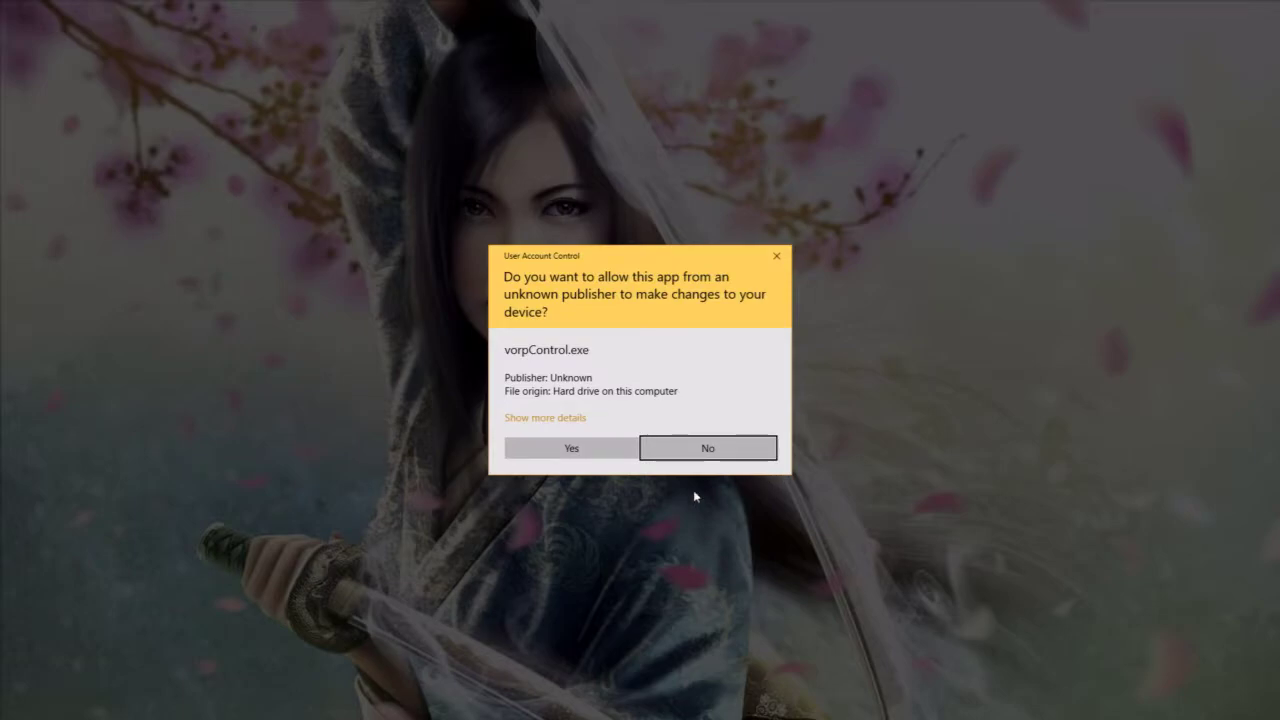
pyautogui.click(580, 447)
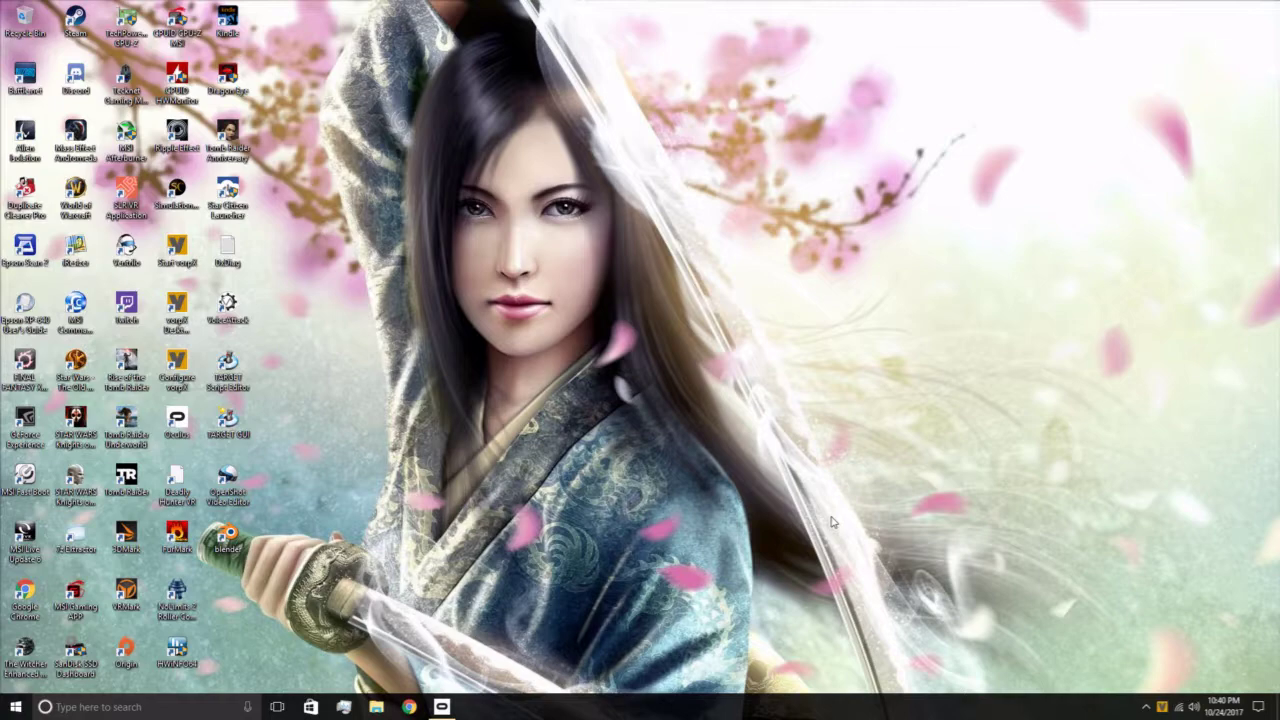
# In the vorpX configuration, search the cloud profiles for "mass effect", select the Mass Effect Adromeda custom profile and apply
pyautogui.rightClick(1163, 707)
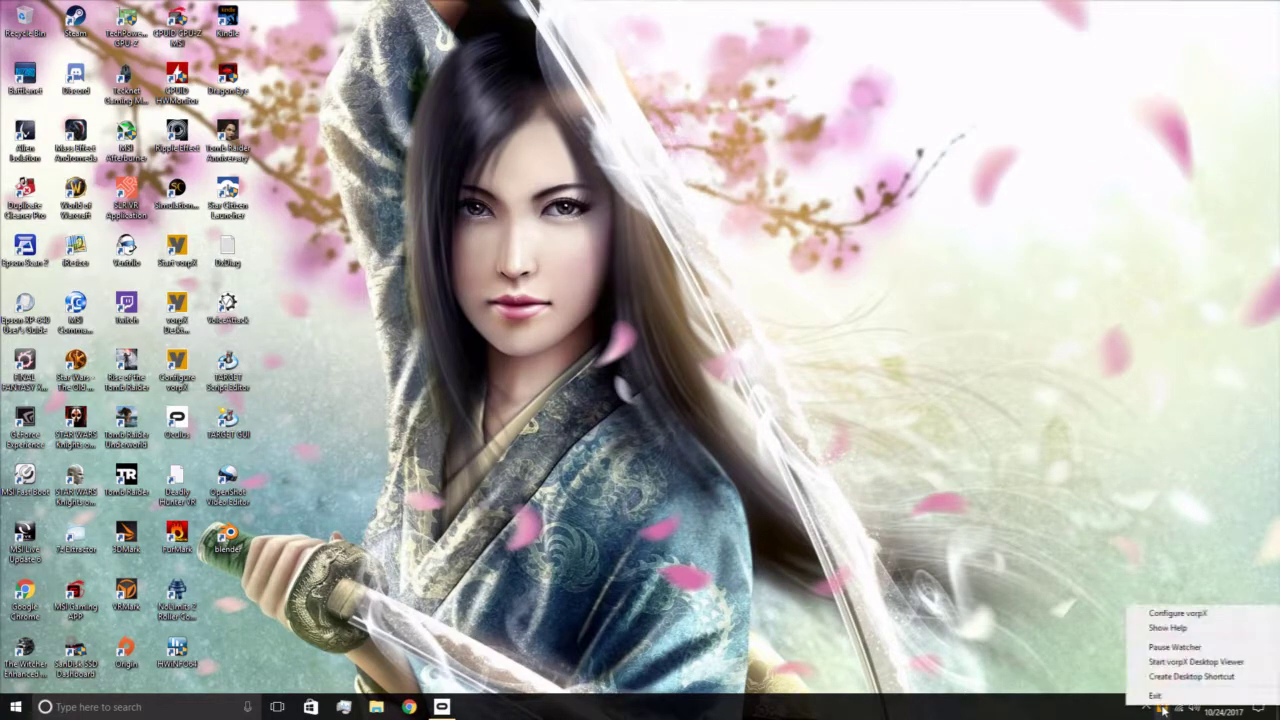
pyautogui.click(1177, 613)
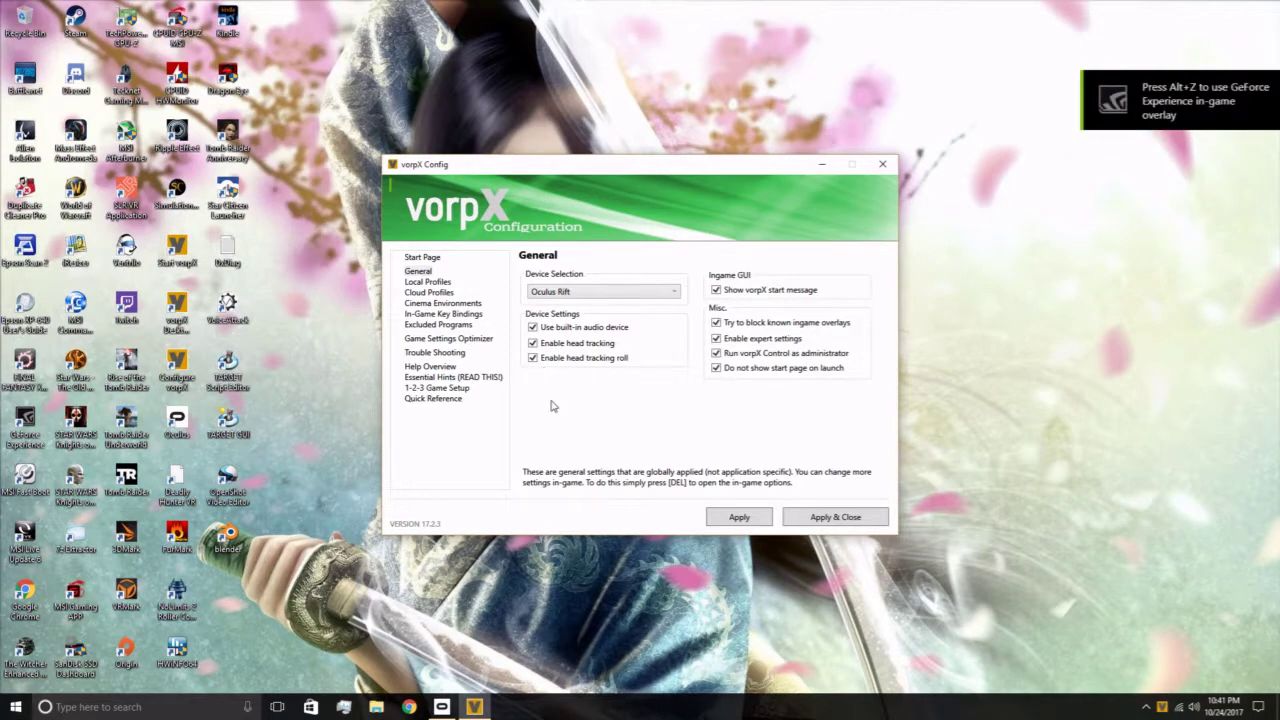
pyautogui.click(424, 293)
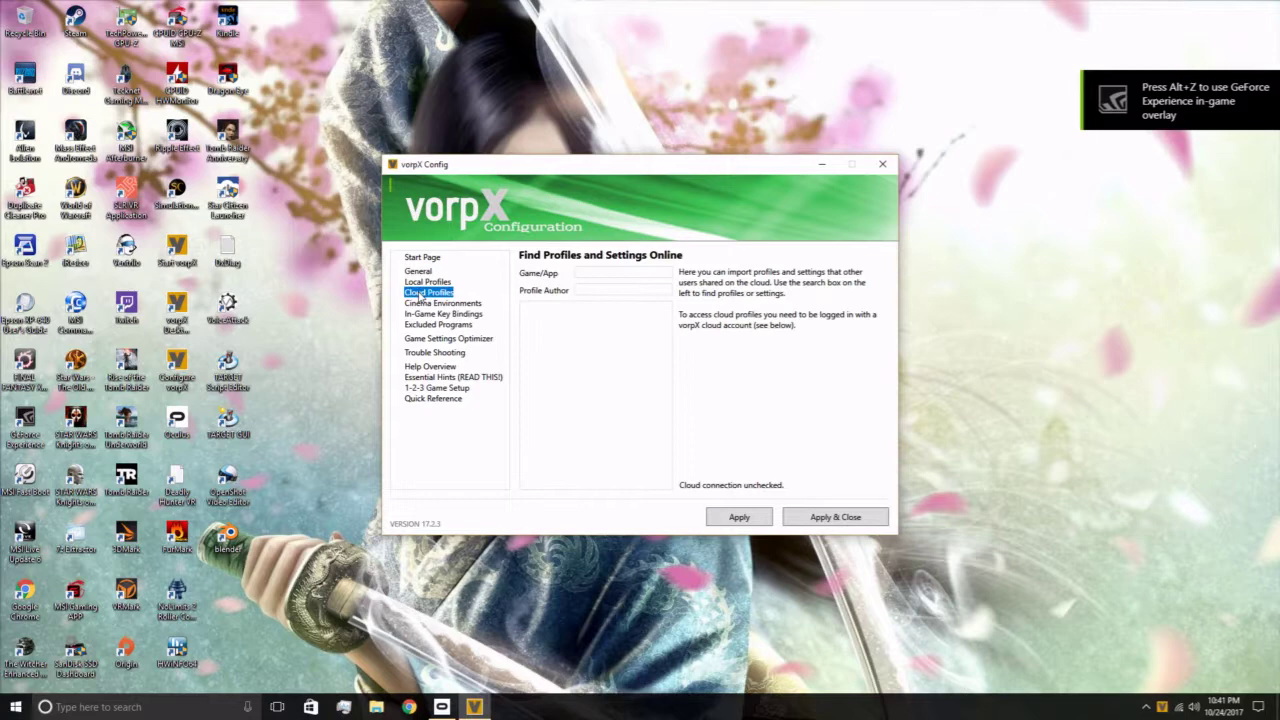
pyautogui.click(594, 270)
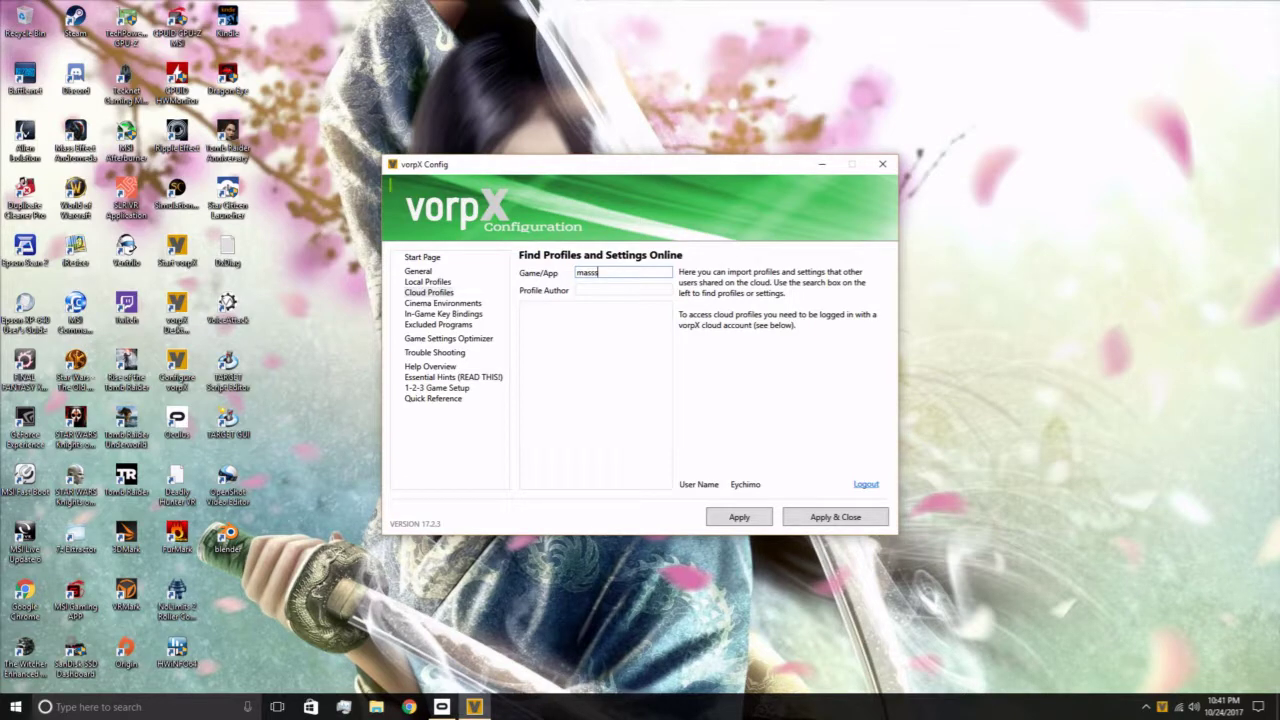
pyautogui.write('mass effect')
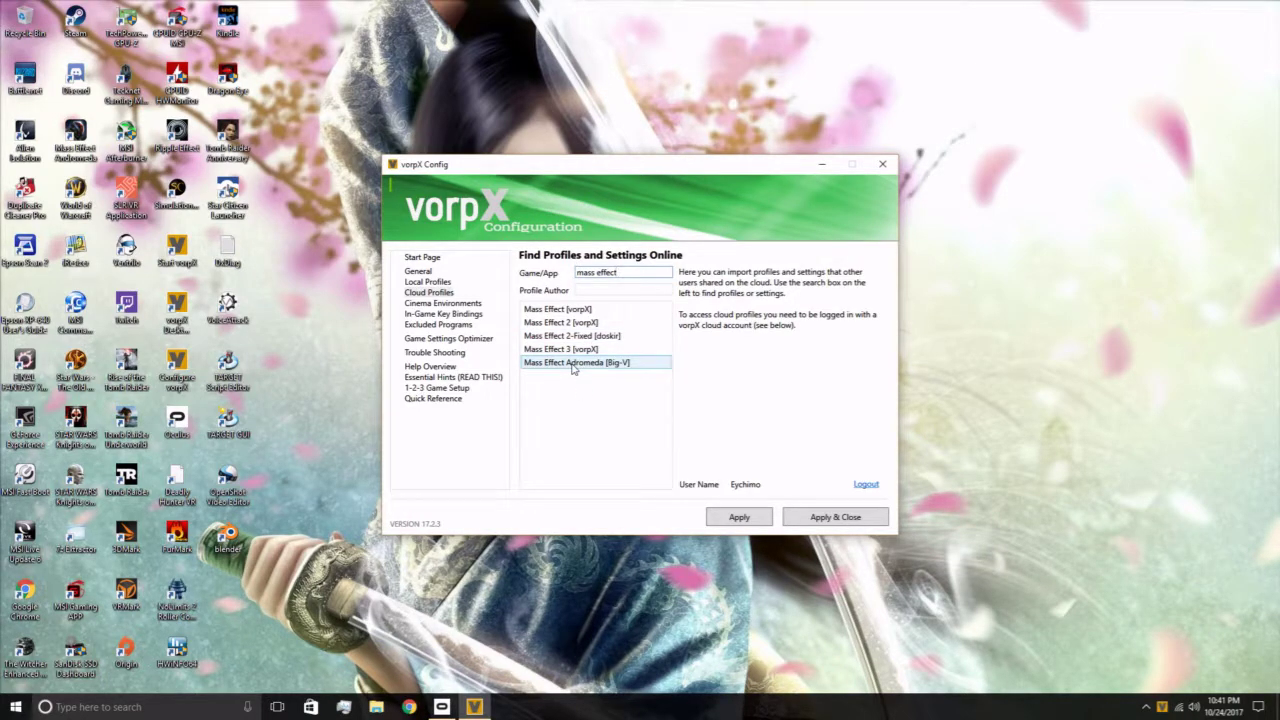
pyautogui.click(573, 364)
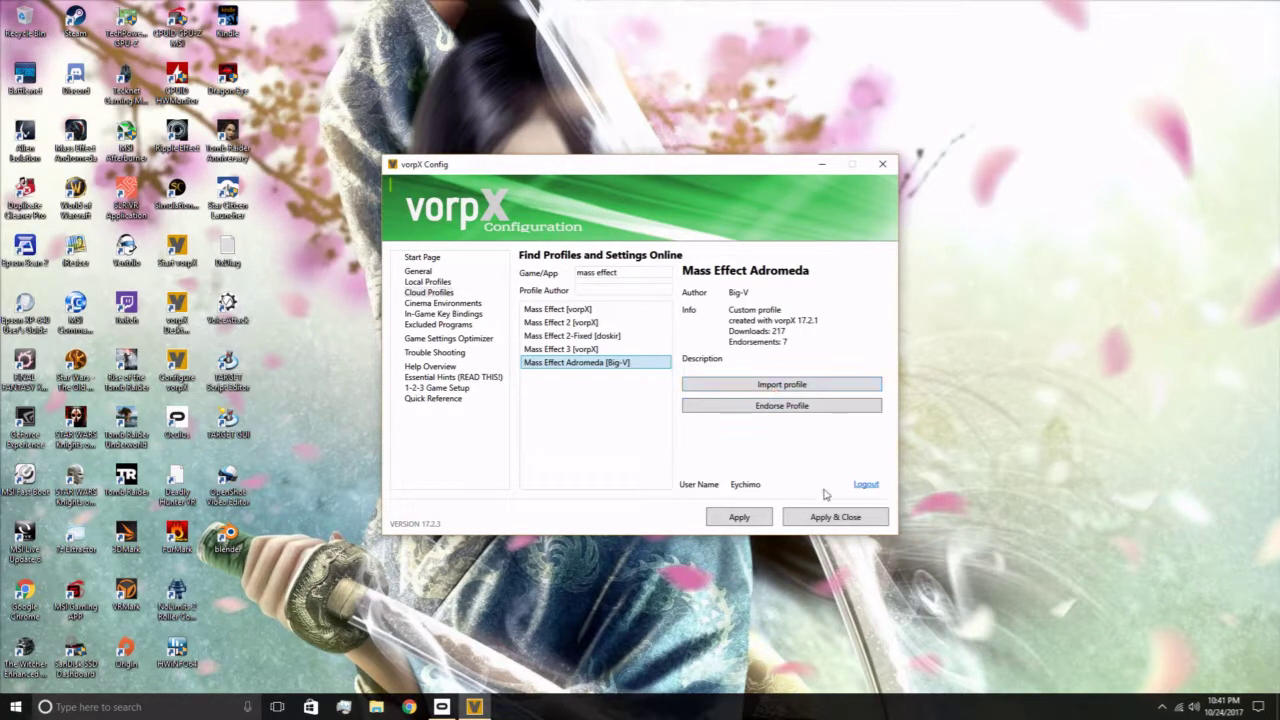
pyautogui.click(739, 520)
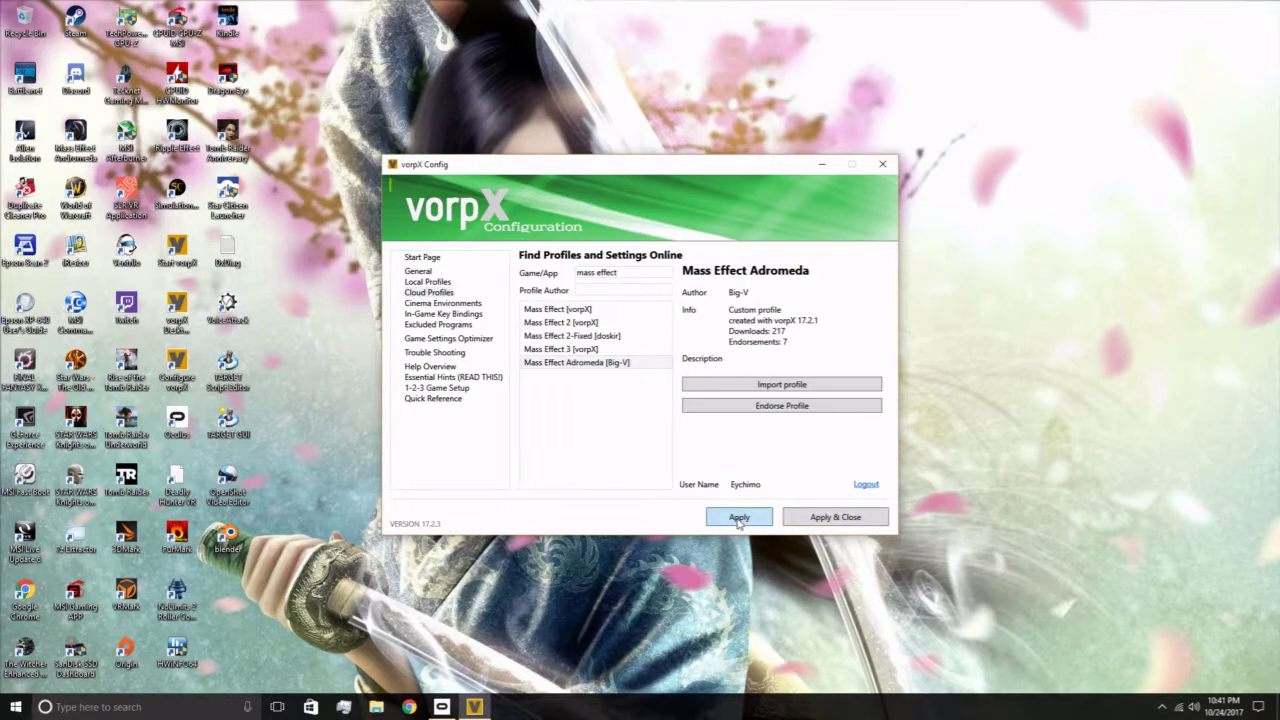
# Filter the local profiles by "mass", select masseffectandromeda.exe, and apply and close the vorpX configuration
pyautogui.click(426, 285)
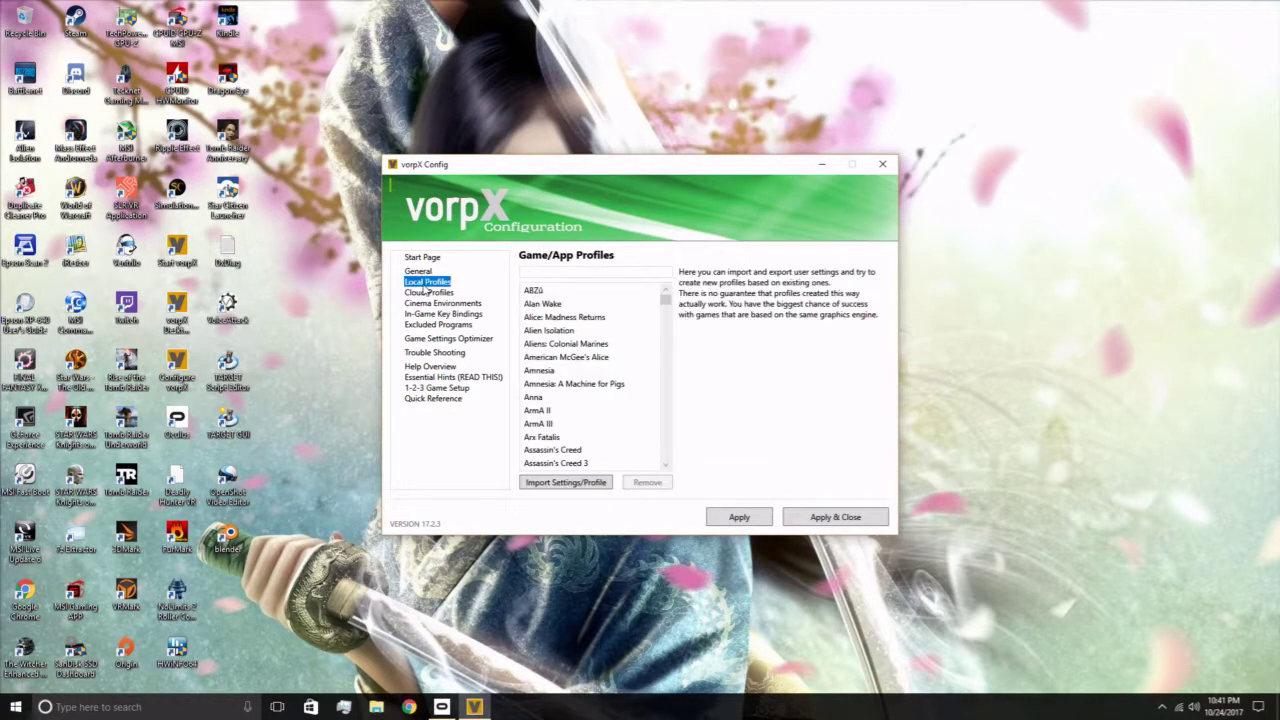
pyautogui.click(533, 275)
pyautogui.write('mass')
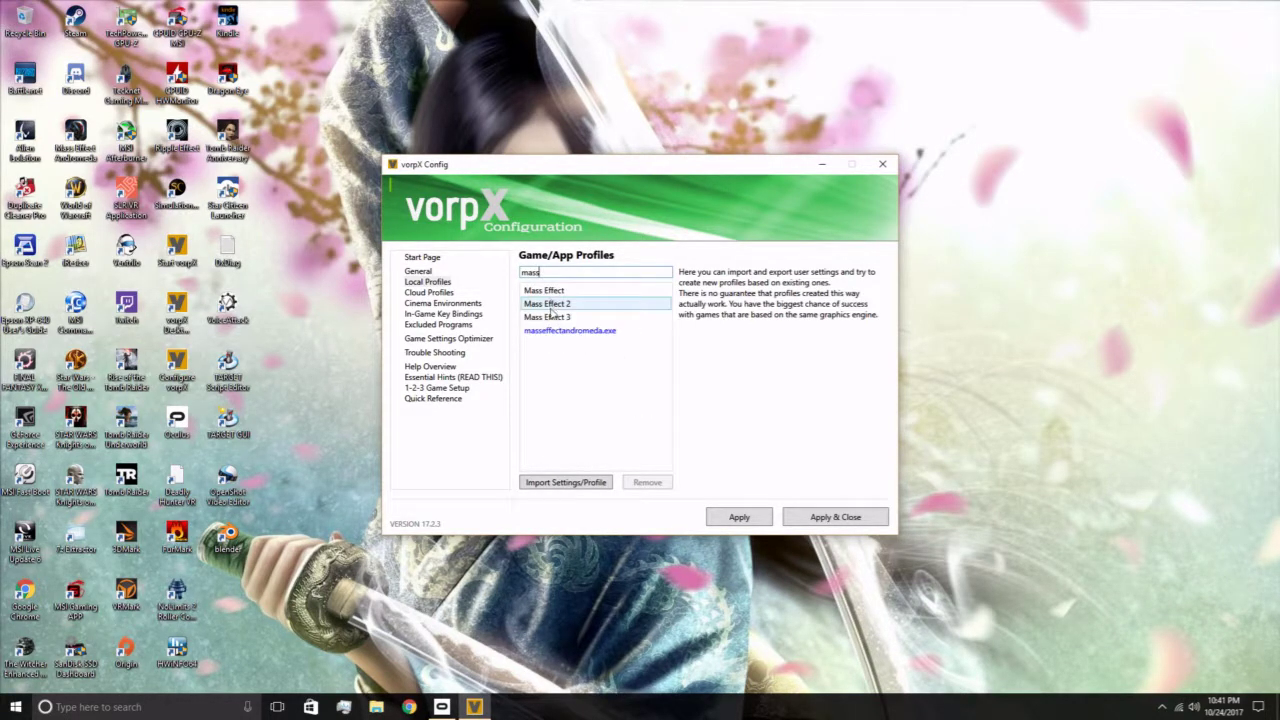
pyautogui.click(561, 331)
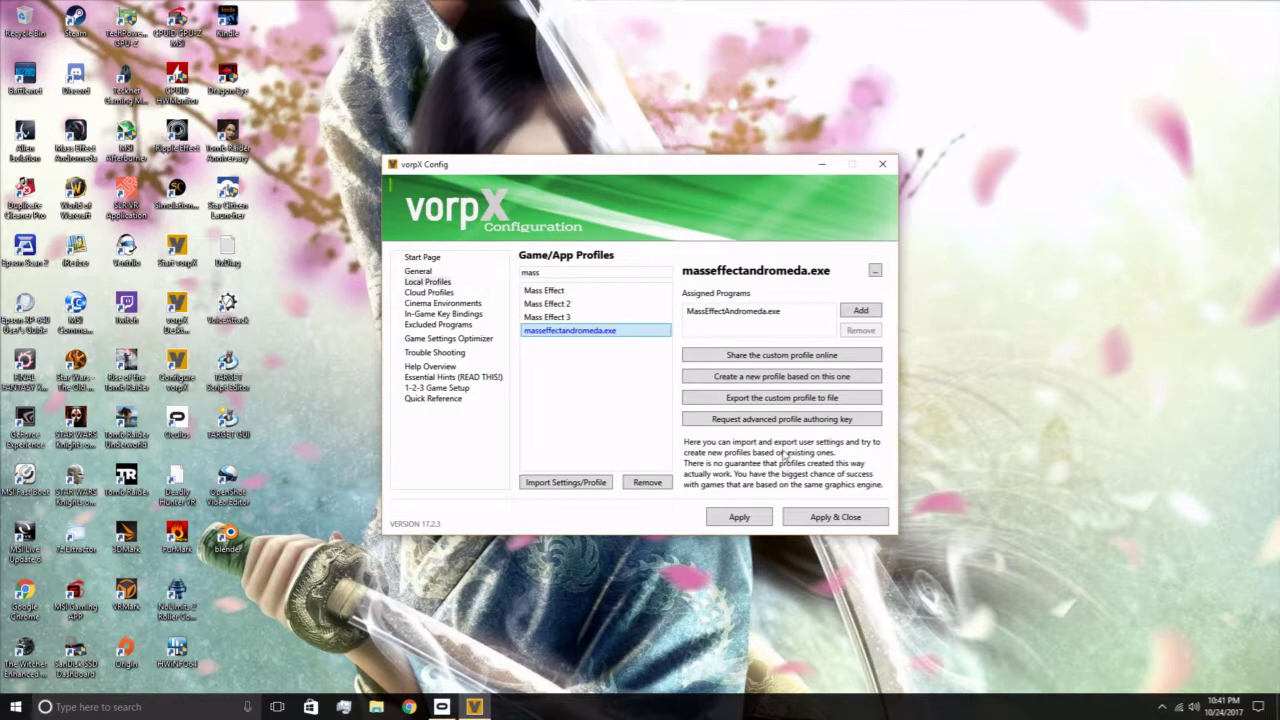
pyautogui.click(852, 518)
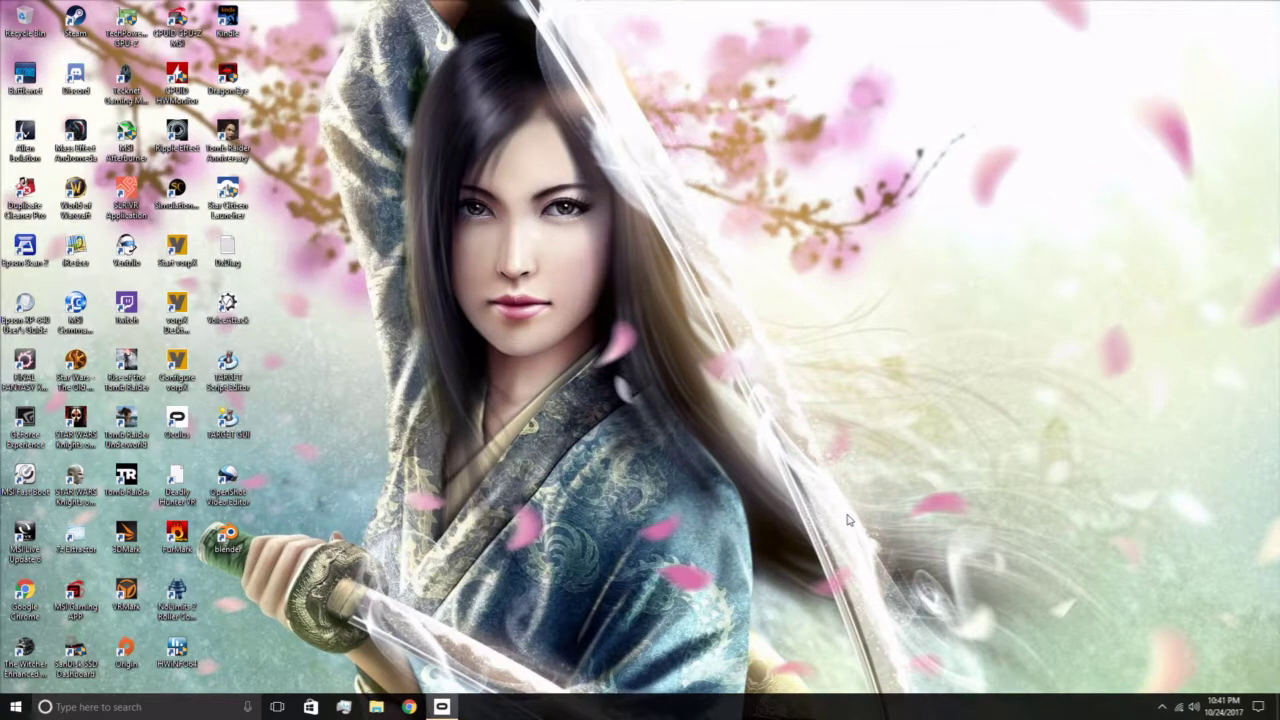
# Launch Mass Effect Andromeda with vorpX running and maximize the game window
pyautogui.click(77, 131)
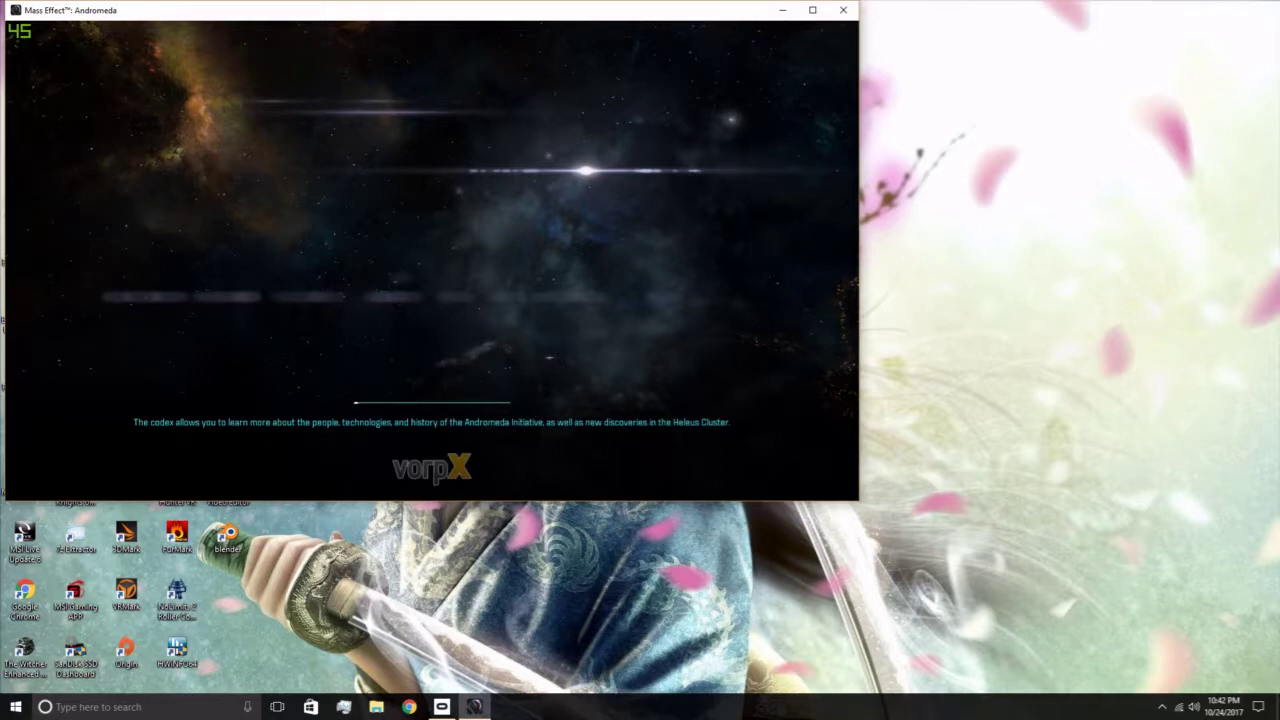
pyautogui.press('super')
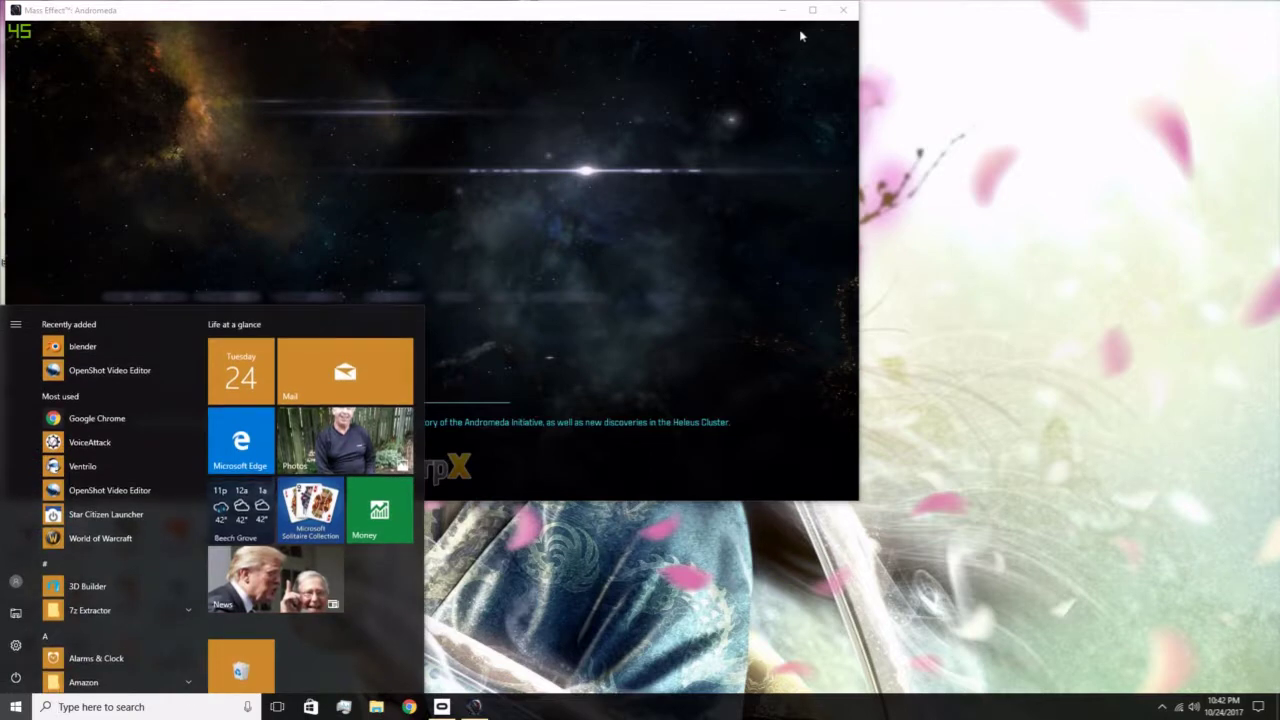
pyautogui.click(812, 10)
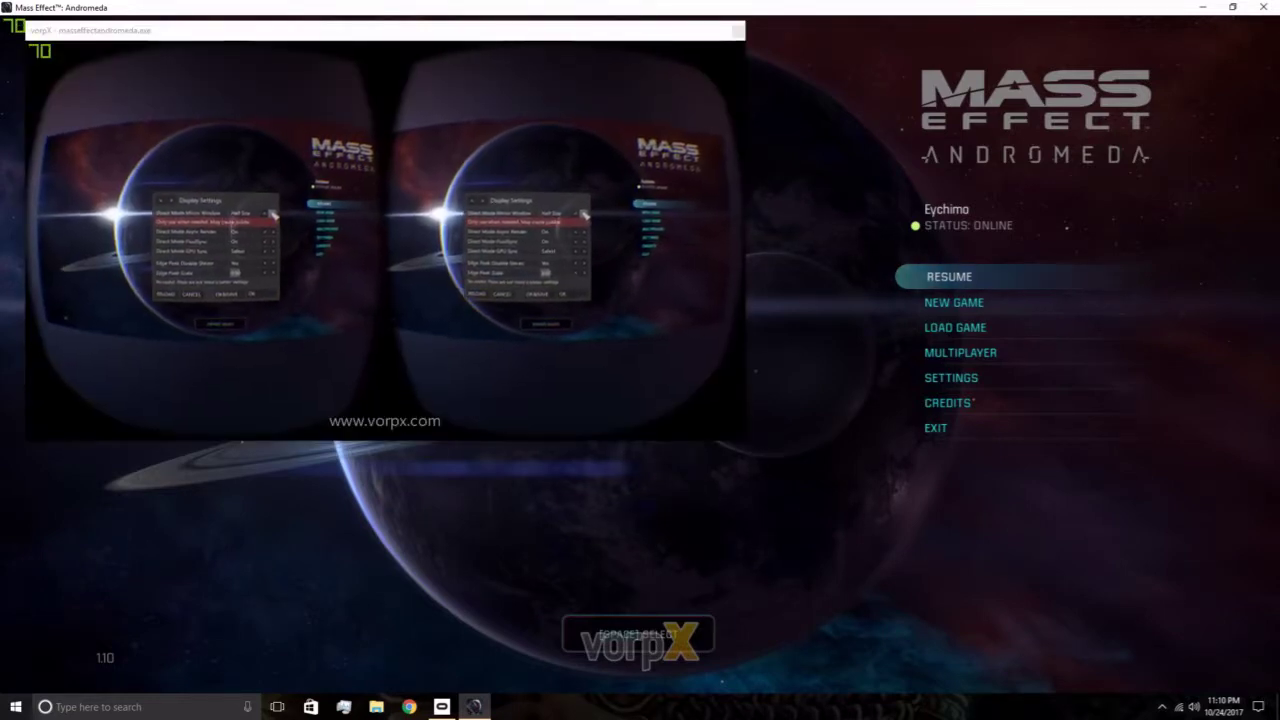
# Set Direct Mode Mirror Window to Full Size in vorpX's in-game display settings
pyautogui.click(268, 208)
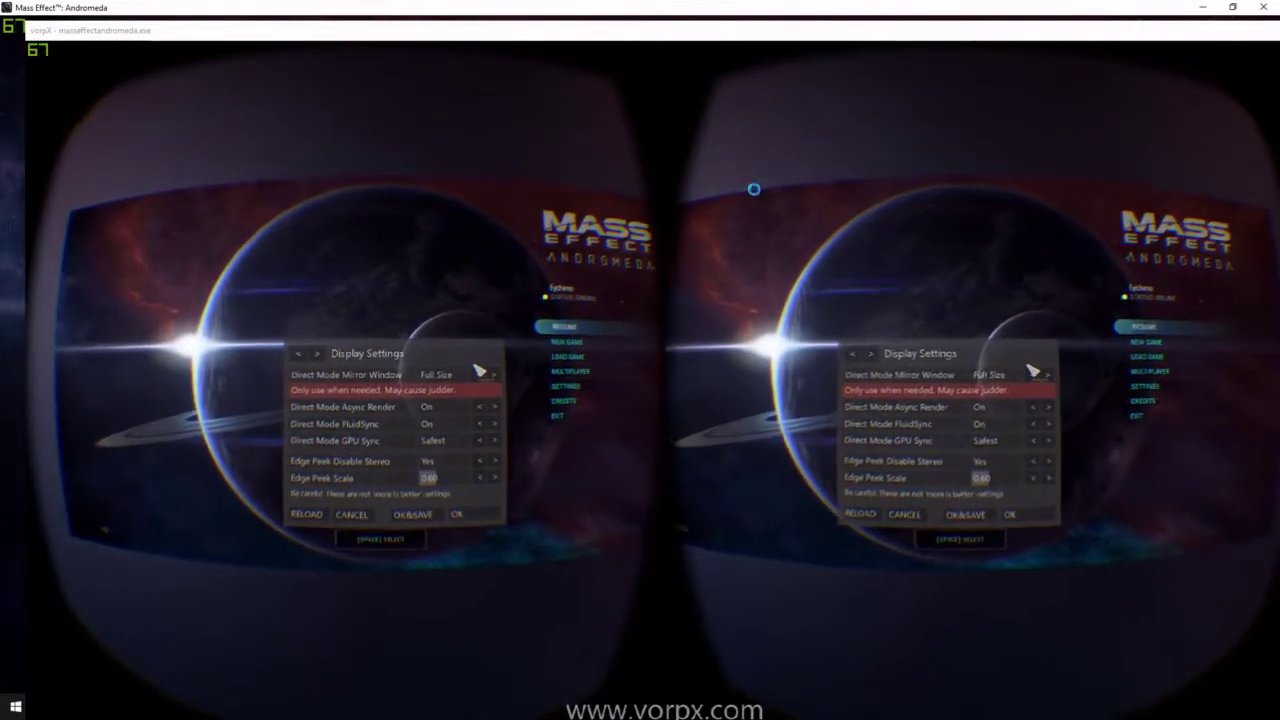
# Go through vorpX's in-game image, Oculus Touch, mouse/gamepad and VR hotkey settings, and save the settings from the main page
pyautogui.click(316, 345)
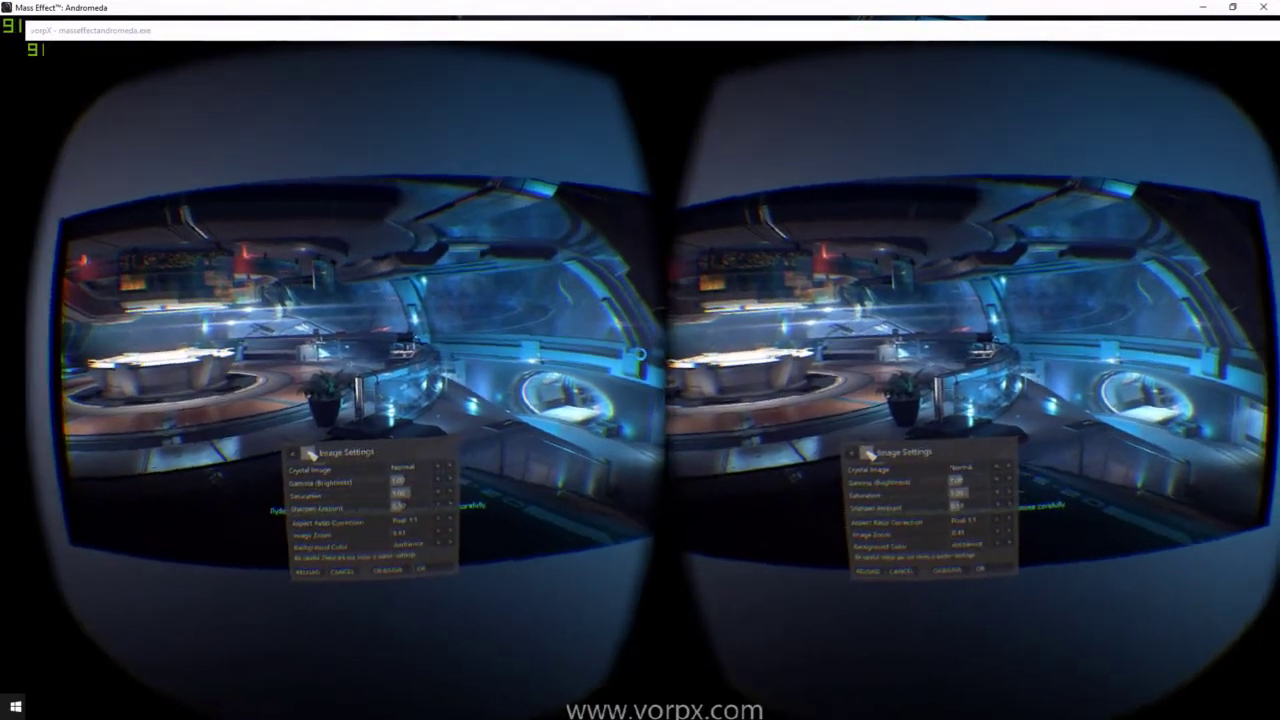
pyautogui.click(316, 455)
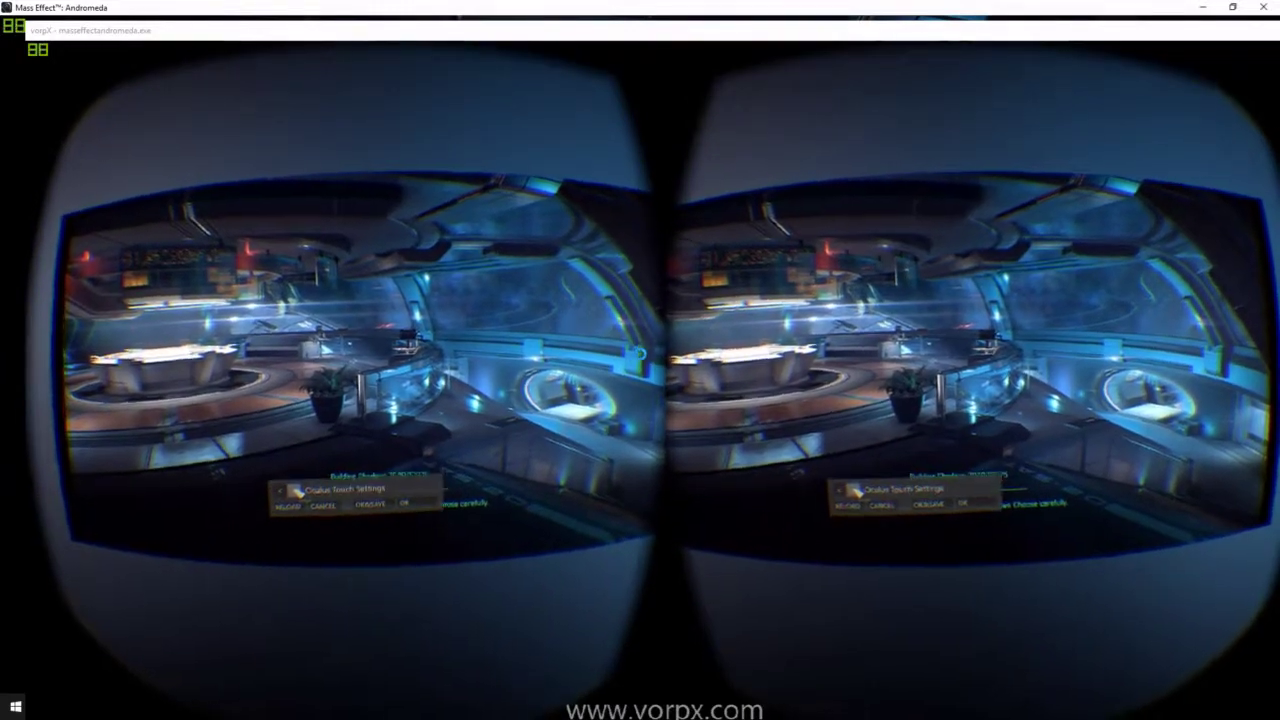
pyautogui.press('Right')
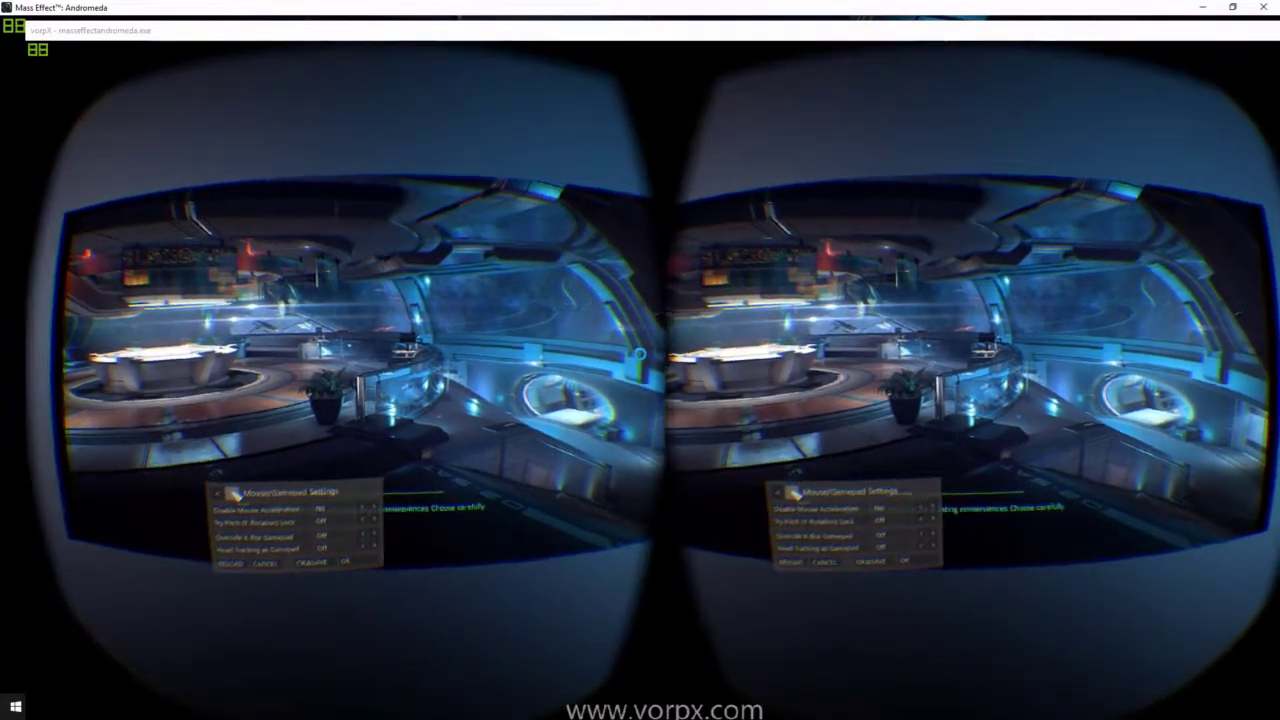
pyautogui.press('Left')
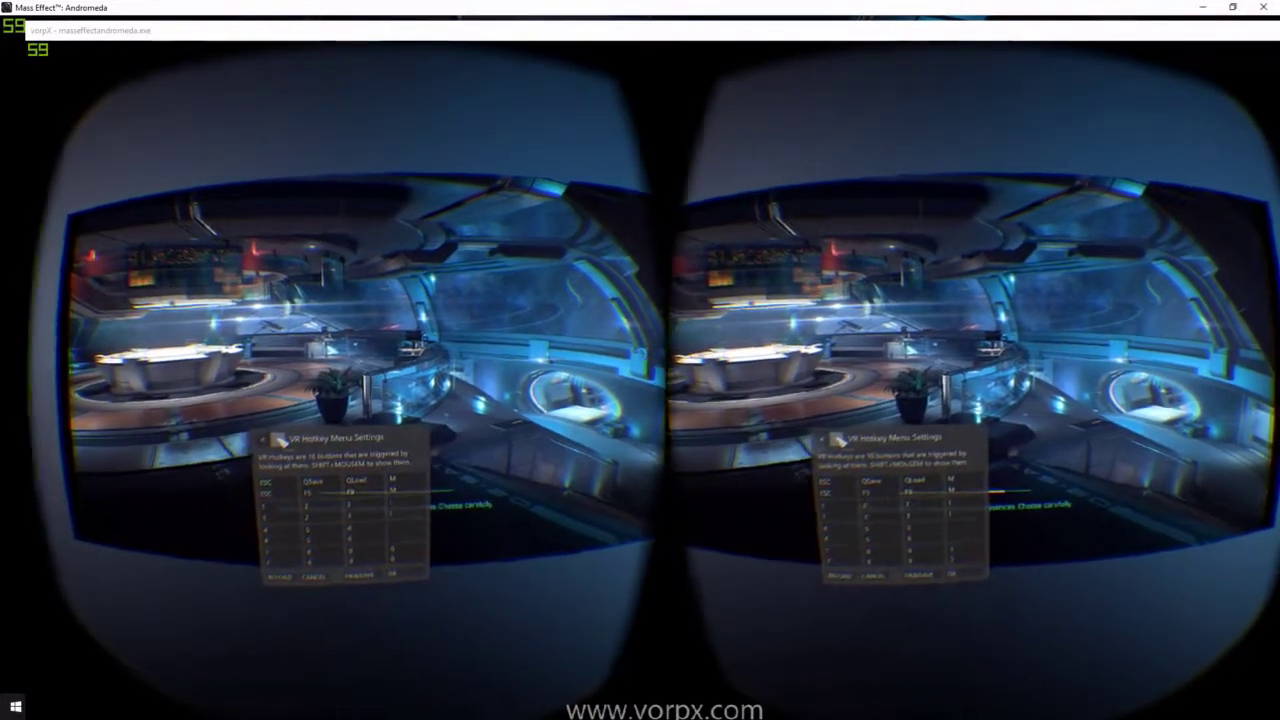
pyautogui.click(298, 446)
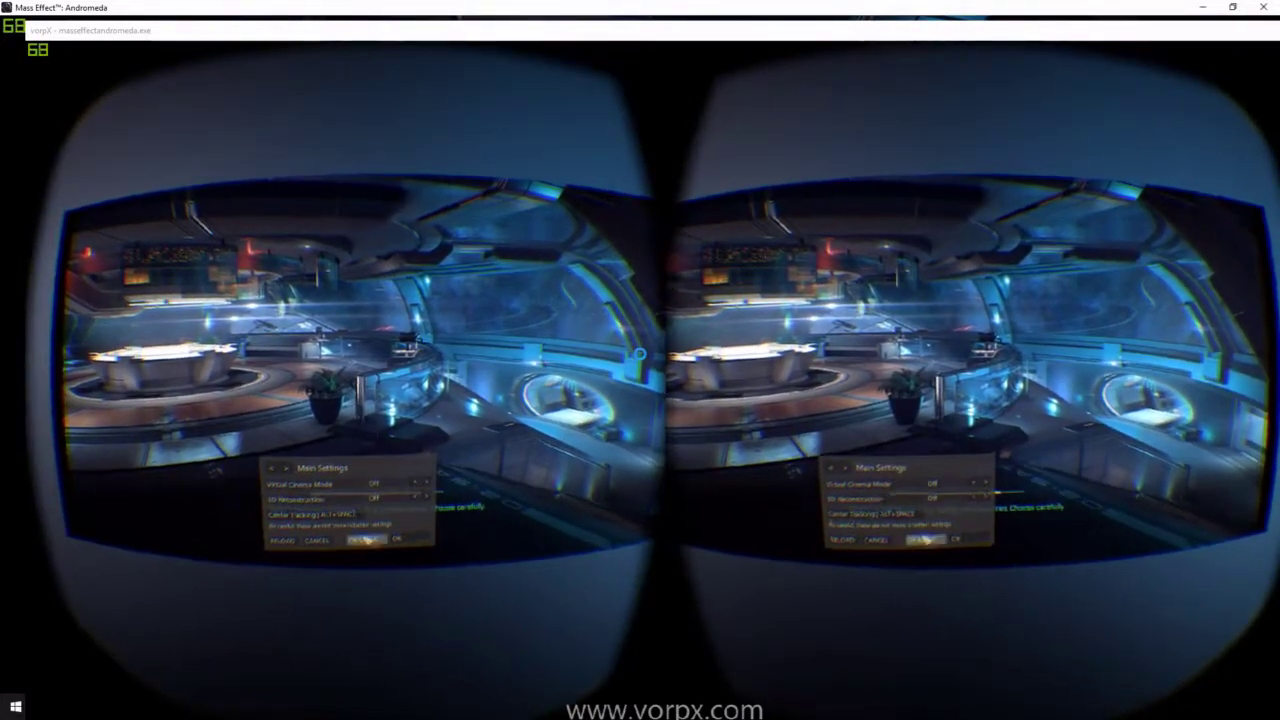
pyautogui.click(368, 534)
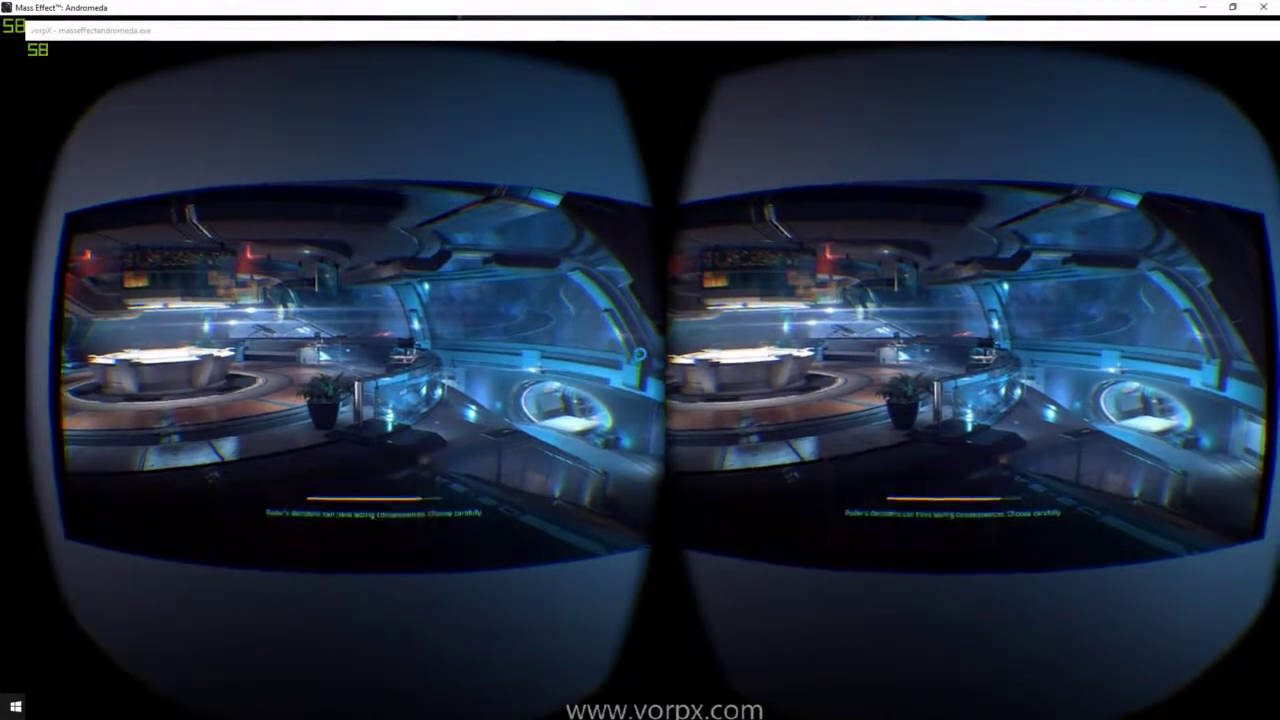